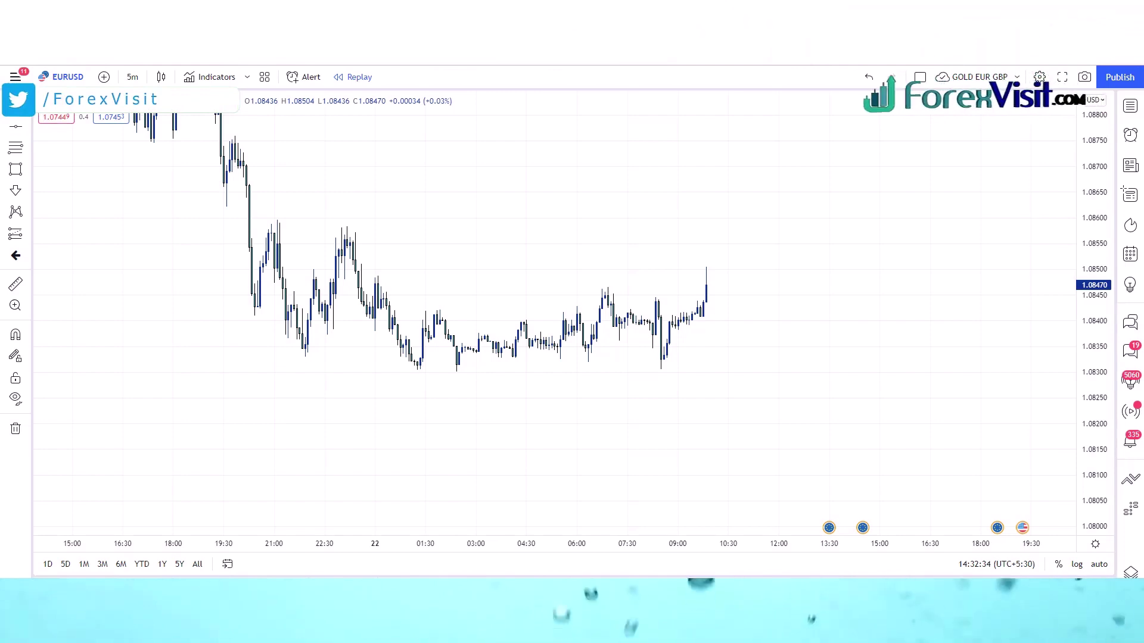
Draw two rising channel lines around the consolidation, above its highs and below its lows, ending near 11:45 and 12:55
{"action": "left_click", "coordinate": [425, 310]}
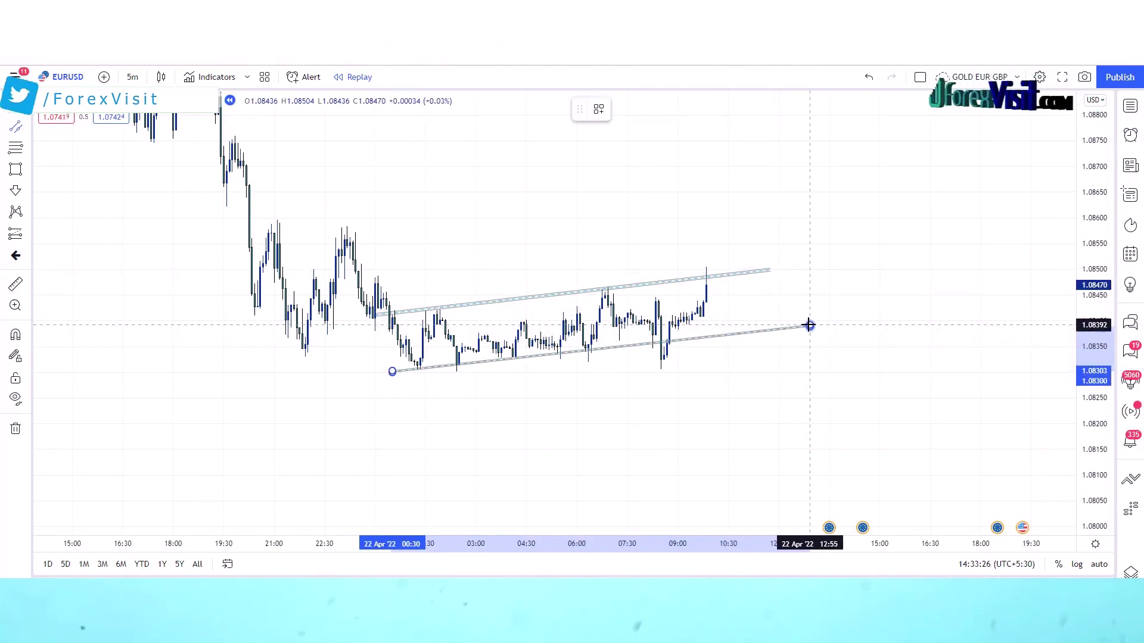
{"action": "left_click", "coordinate": [589, 339]}
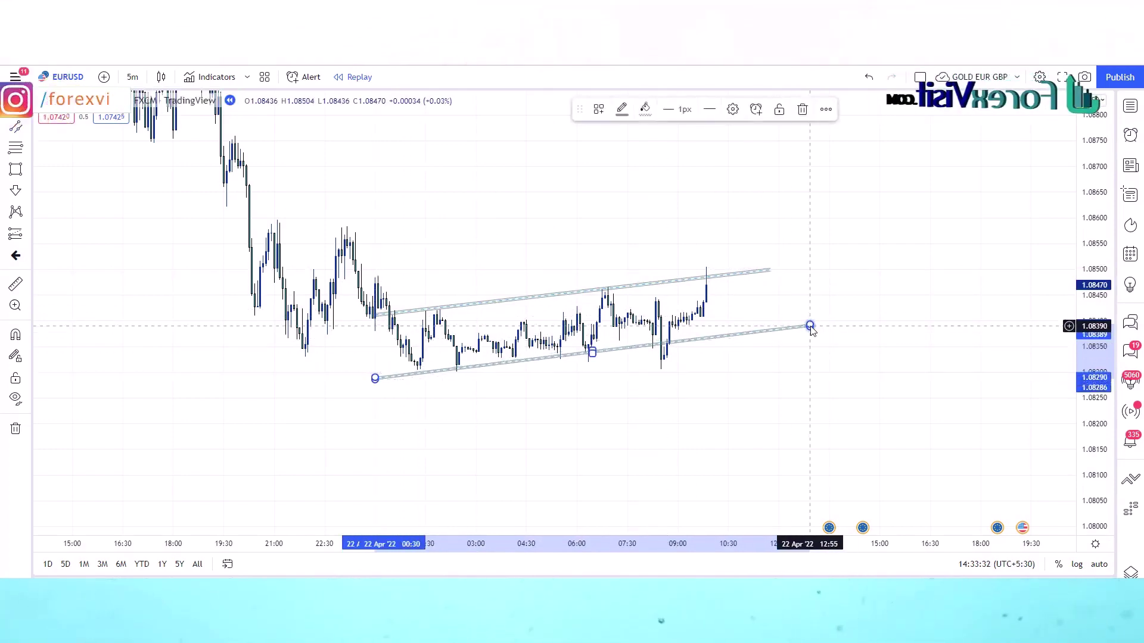
{"action": "left_click", "coordinate": [541, 481]}
Mark the channel touches with green up arrows along the lower line and red down arrows along the upper line
{"action": "left_click", "coordinate": [463, 375]}
{"action": "left_click", "coordinate": [522, 370]}
{"action": "left_click", "coordinate": [567, 365]}
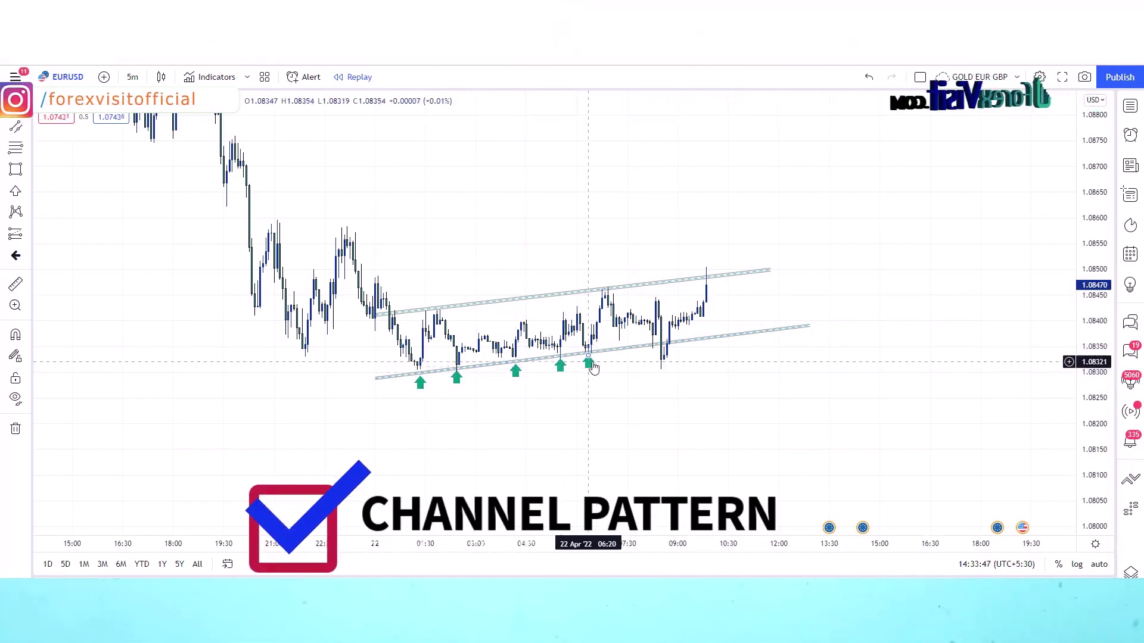
{"action": "left_click_drag", "start_coordinate": [655, 354], "coordinate": [658, 353]}
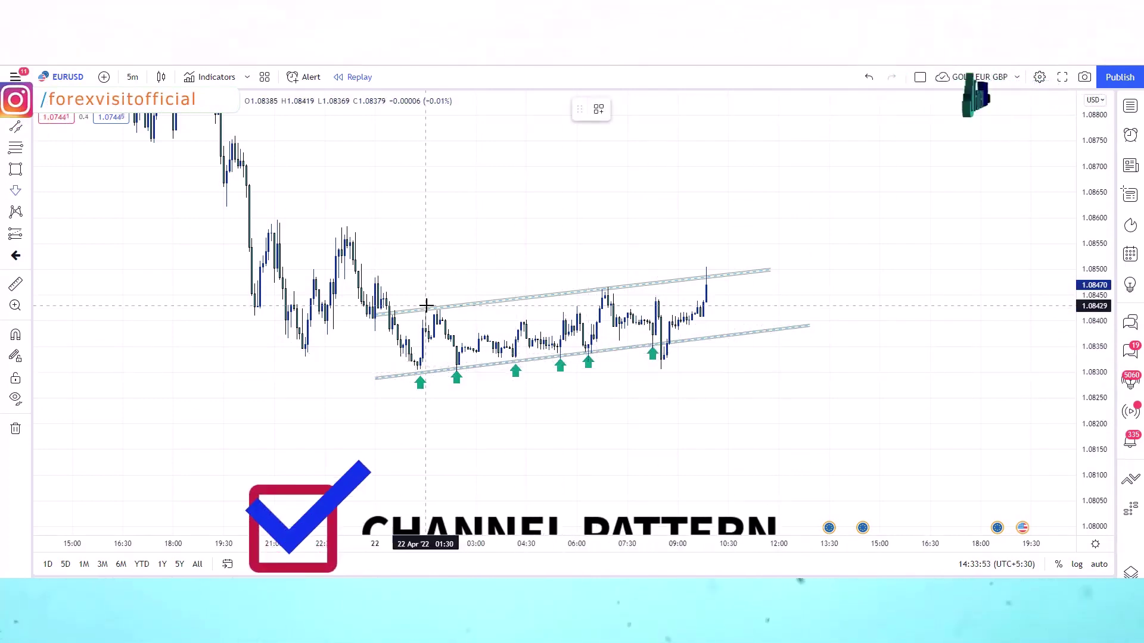
{"action": "left_click", "coordinate": [607, 286]}
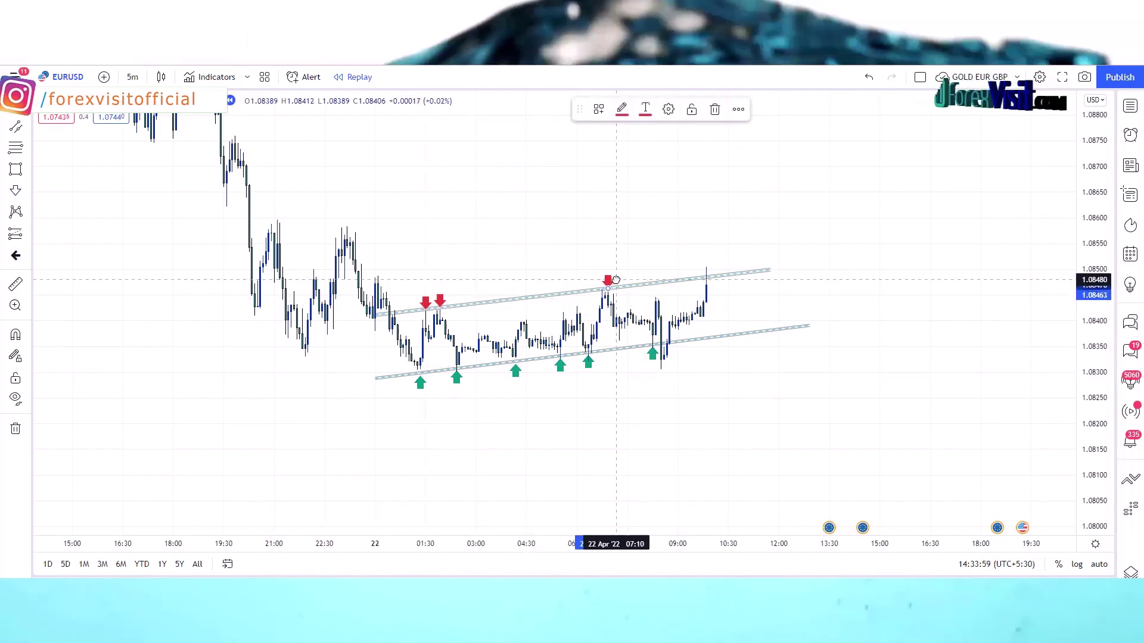
Place a horizontal line at 1.08500 and draw a thin resistance rectangle just above it from 21:45 to about 14:00
{"action": "left_click", "coordinate": [445, 406]}
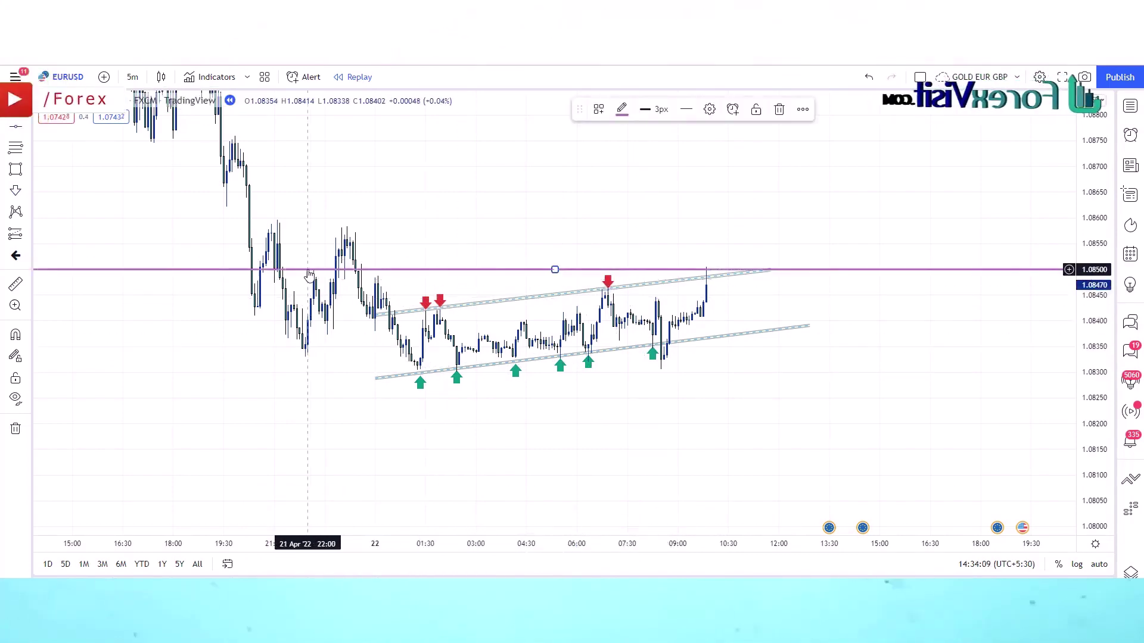
{"action": "left_click", "coordinate": [16, 170]}
{"action": "left_click", "coordinate": [298, 261]}
{"action": "left_click", "coordinate": [846, 269]}
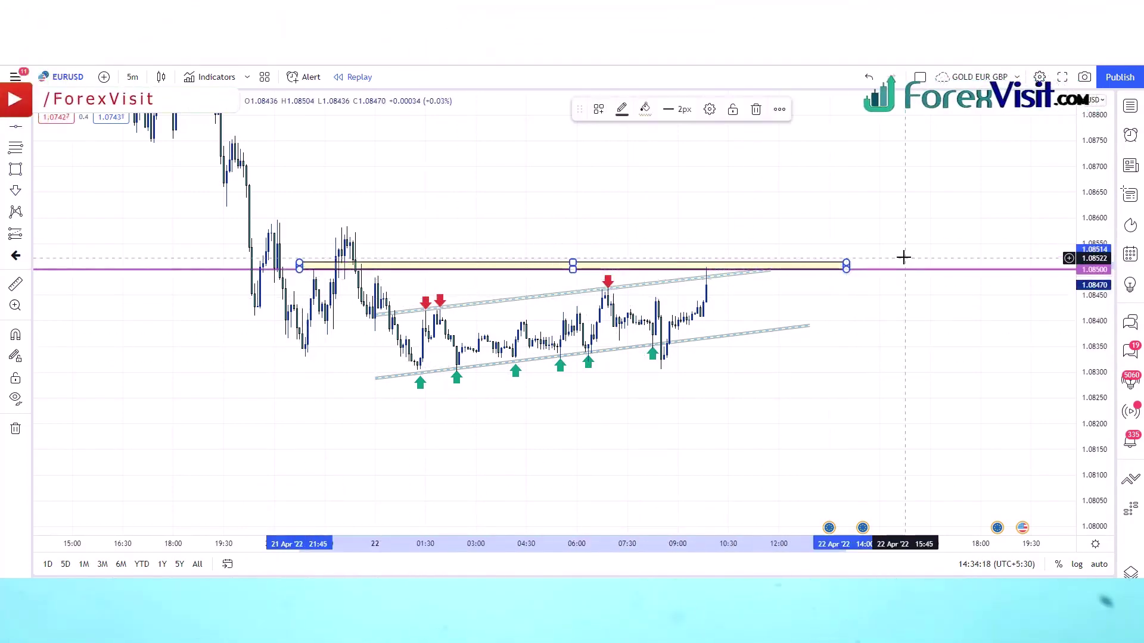
Mark the resistance zone with red down arrows above the price peak near 22:10 and the latest candle at 09:50
{"action": "left_click", "coordinate": [904, 258]}
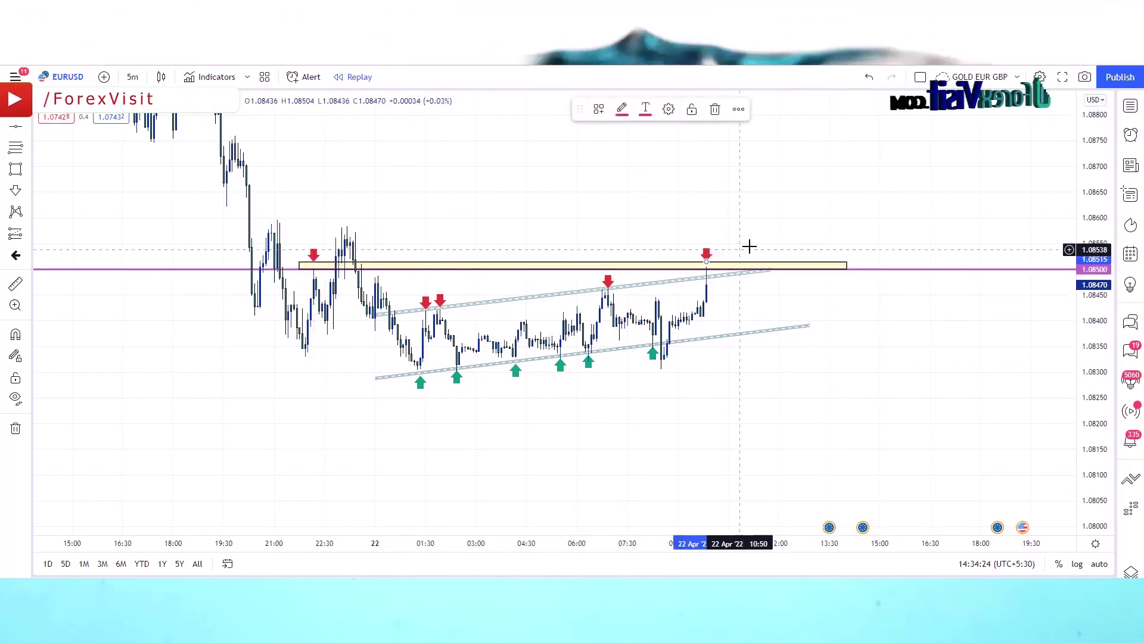
{"action": "key", "text": "Escape"}
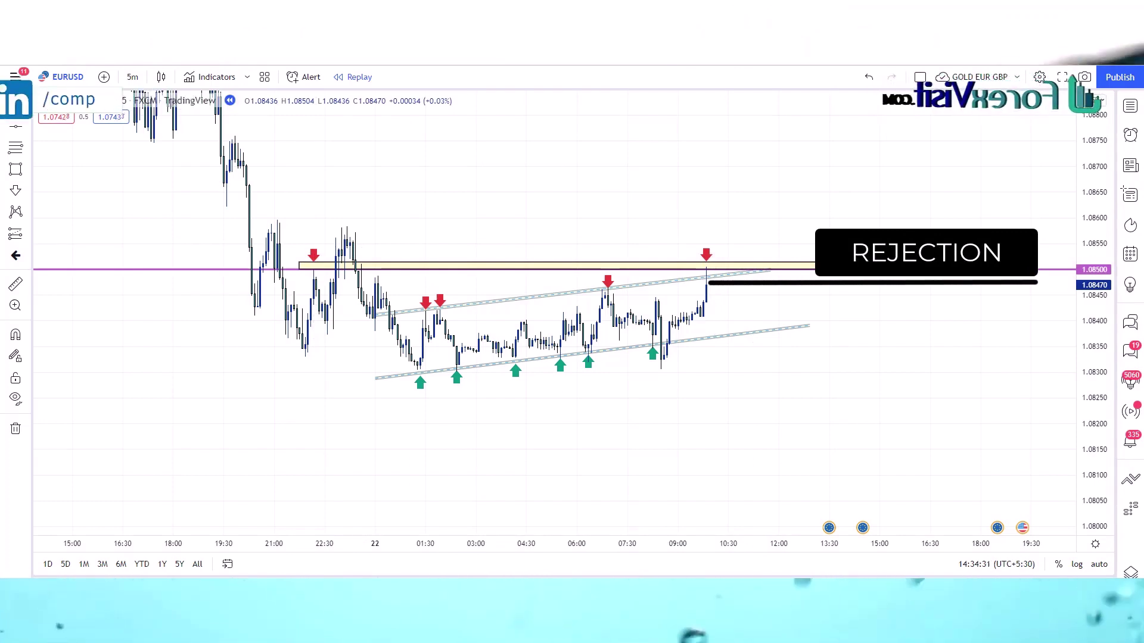
Select a screen capture region around the channel and trace the price swings inside it with arrows
{"action": "key", "text": "Print"}
{"action": "left_click_drag", "start_coordinate": [290, 195], "coordinate": [970, 508]}
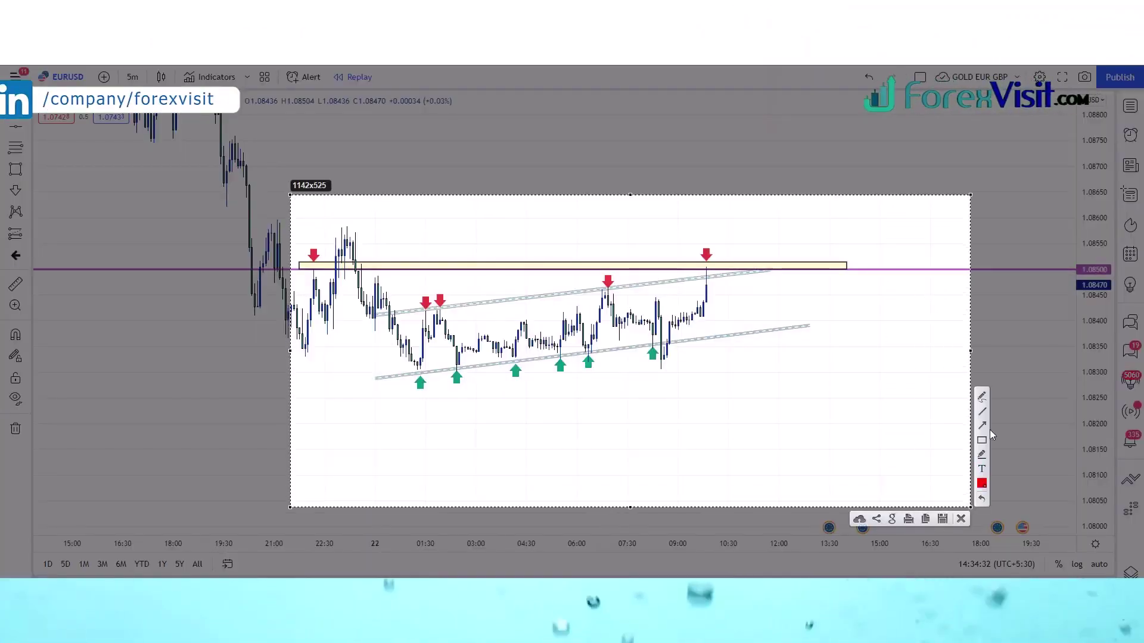
{"action": "mouse_move", "coordinate": [387, 312]}
{"action": "left_mouse_down"}
{"action": "mouse_move", "coordinate": [416, 367]}
{"action": "mouse_move", "coordinate": [438, 308]}
{"action": "left_mouse_up"}
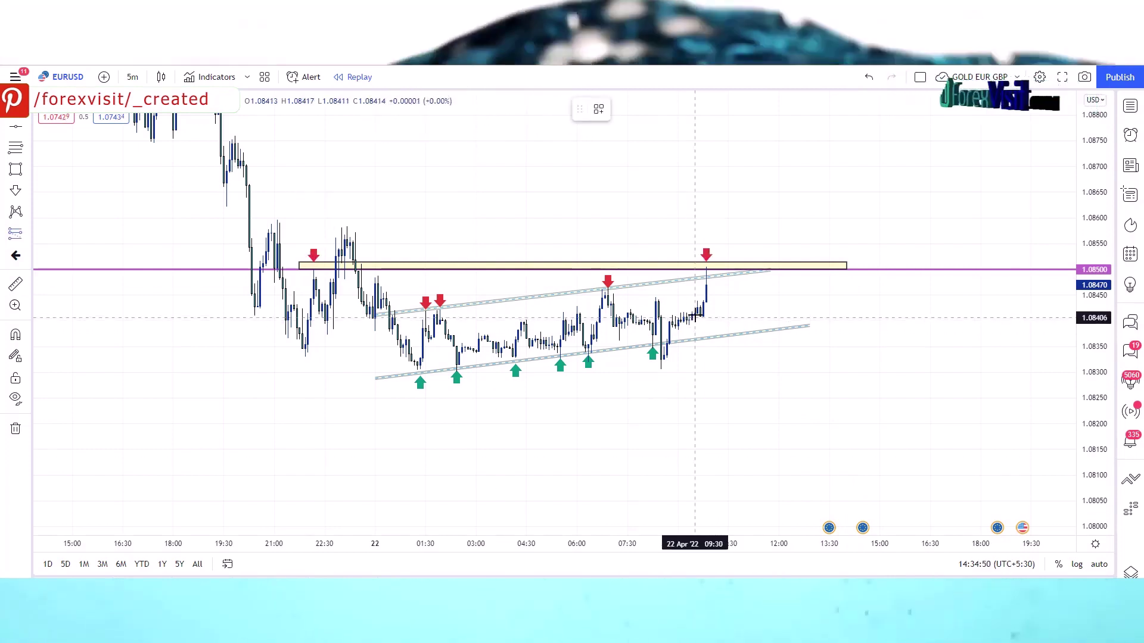
Place a short position at 1.08476 with stop 1.08594 and target 1.08235, and turn on automatic price scaling
{"action": "left_click", "coordinate": [706, 282]}
{"action": "left_click_drag", "start_coordinate": [706, 178], "coordinate": [707, 219]}
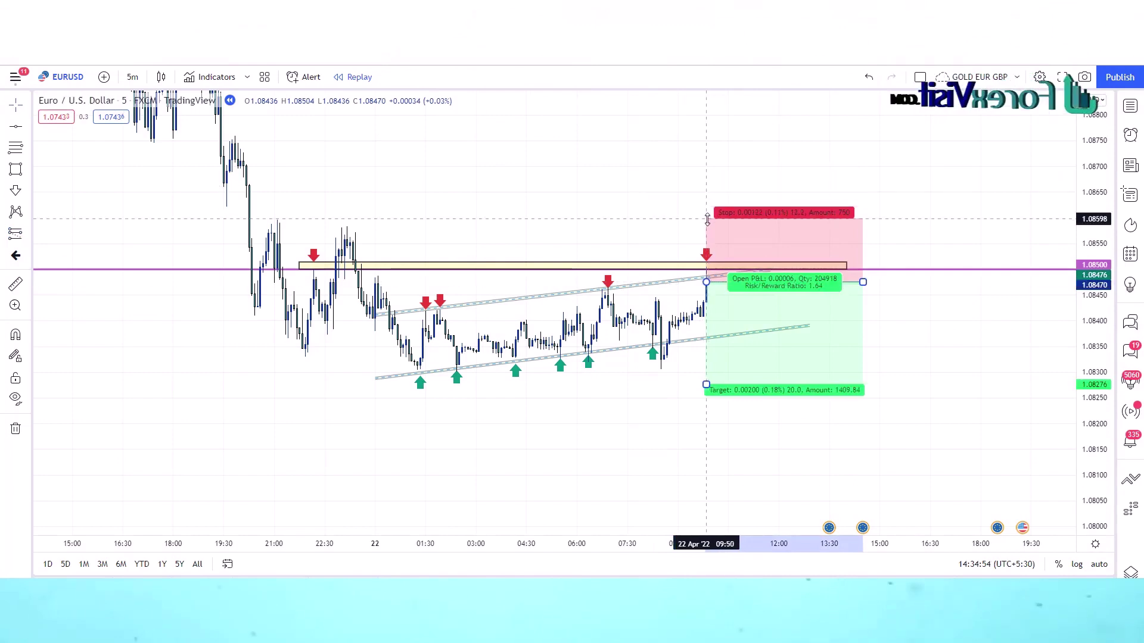
{"action": "left_click_drag", "start_coordinate": [706, 384], "coordinate": [670, 394]}
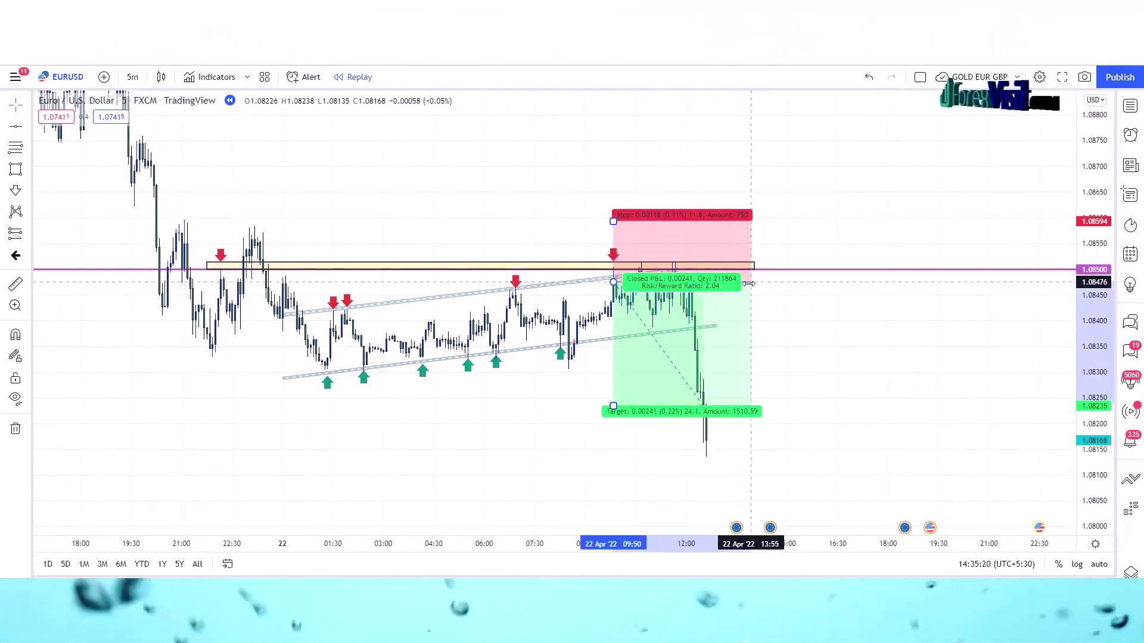
{"action": "right_click", "coordinate": [1091, 333]}
{"action": "left_click", "coordinate": [1072, 334]}
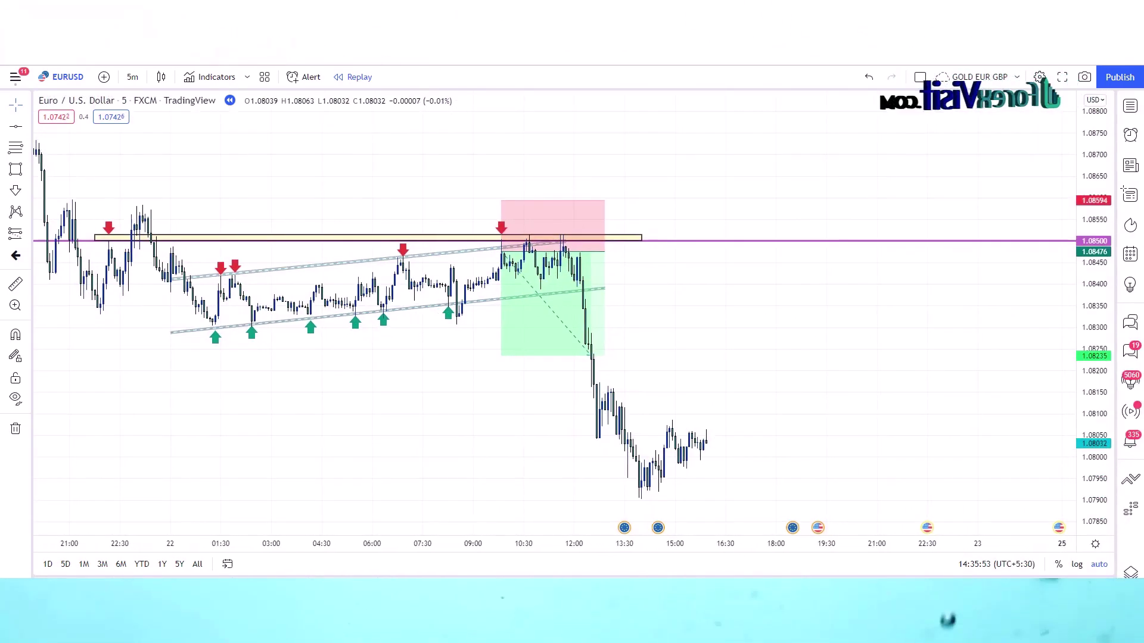
Draw converging lines after the drop: one falling from 12:55 to about 17:50, one rising from about 14:30 to 17:05
{"action": "scroll", "coordinate": [741, 371], "scroll_direction": "up", "scroll_amount": 3}
{"action": "left_click_drag", "start_coordinate": [741, 372], "coordinate": [945, 322]}
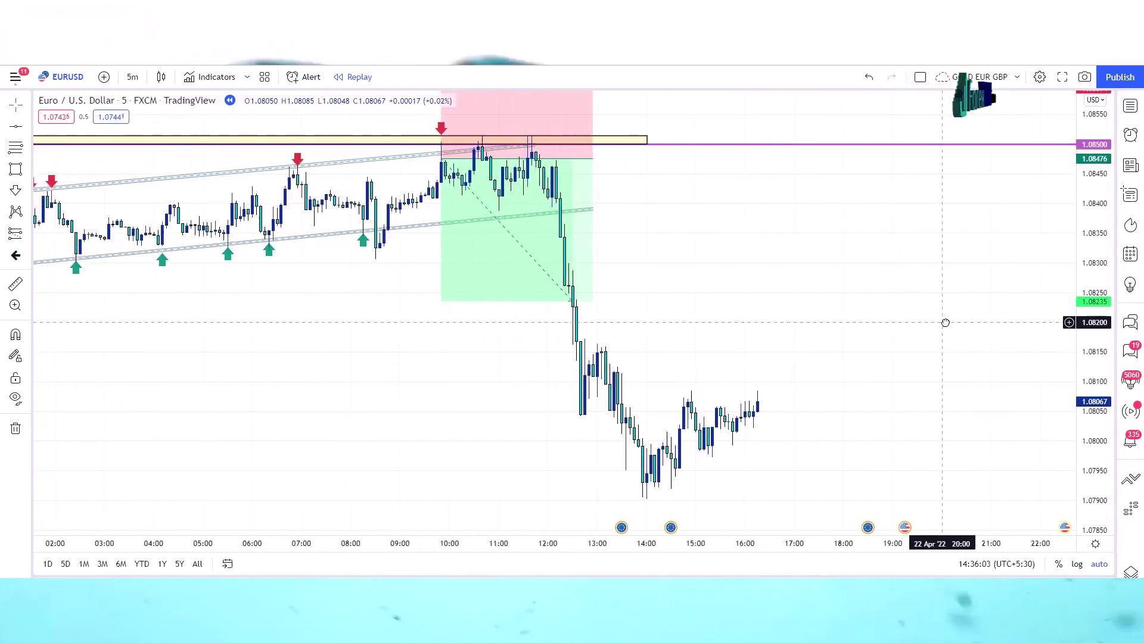
{"action": "left_click", "coordinate": [598, 342]}
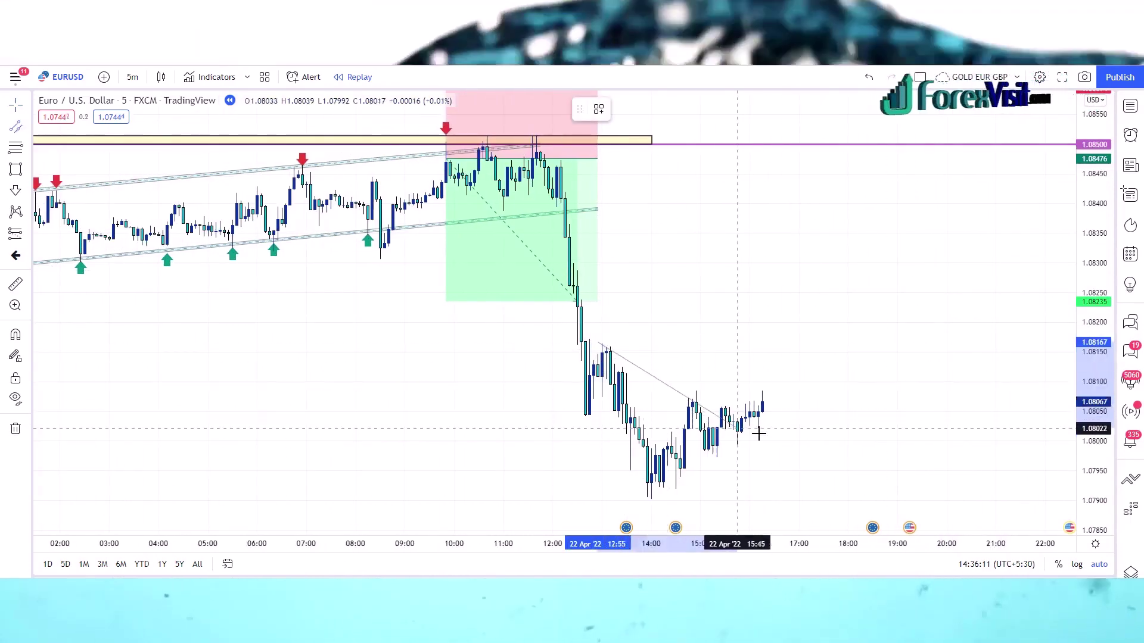
{"action": "left_click", "coordinate": [844, 464]}
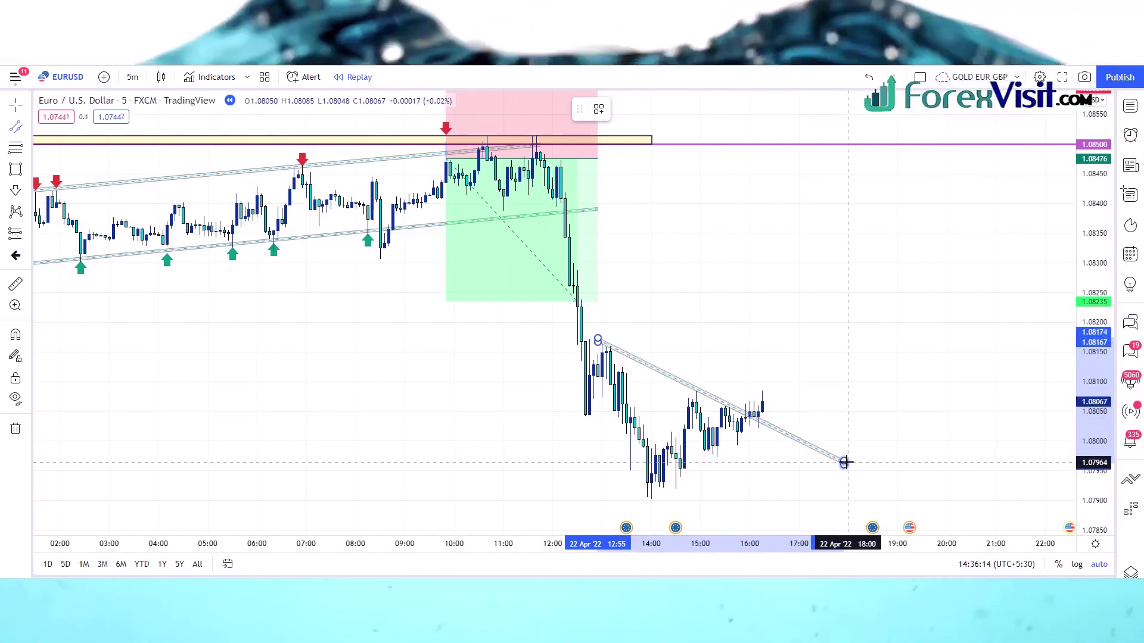
{"action": "left_click", "coordinate": [677, 472]}
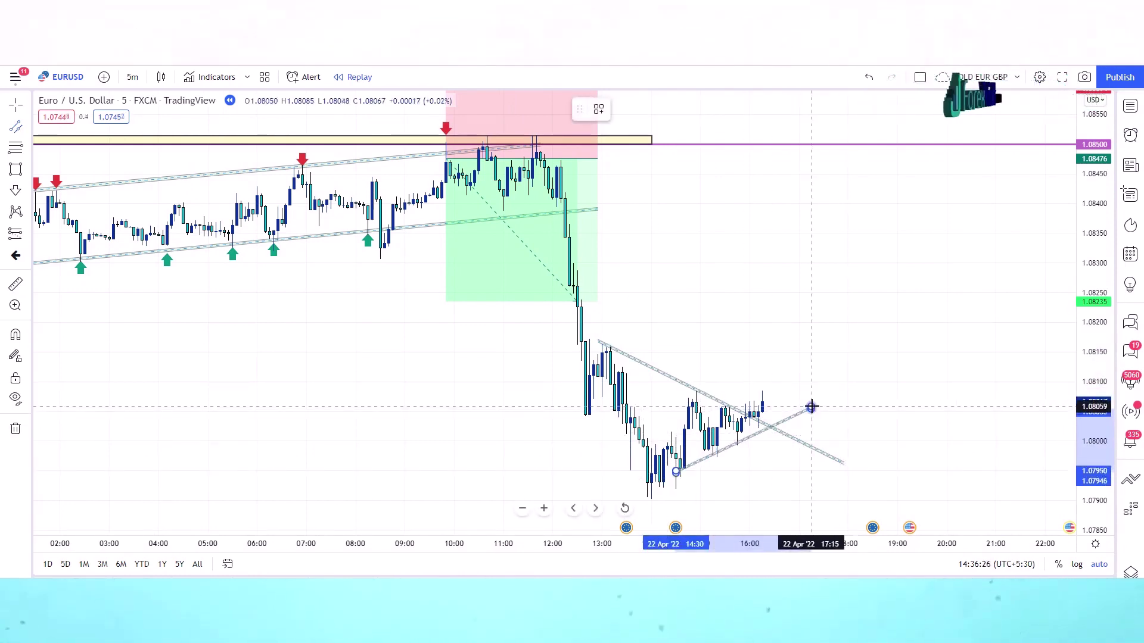
{"action": "left_click", "coordinate": [804, 408]}
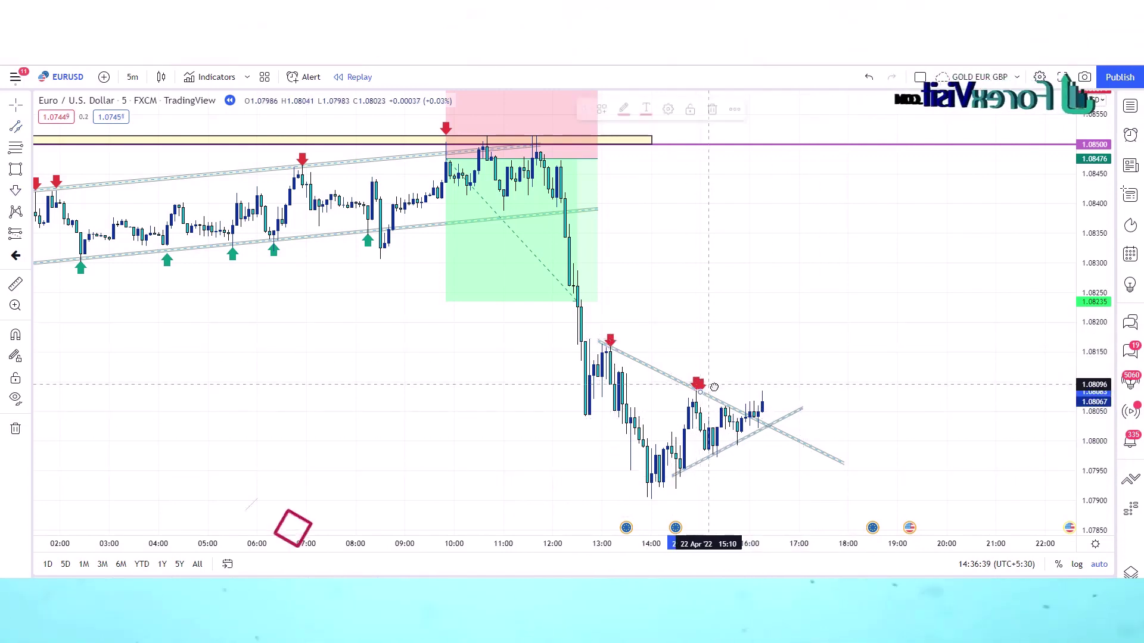
Mark the triangle touches with red down arrows on the falling line and green up arrows on the rising line
{"action": "left_click_drag", "start_coordinate": [715, 387], "coordinate": [733, 399]}
{"action": "left_click", "coordinate": [679, 475]}
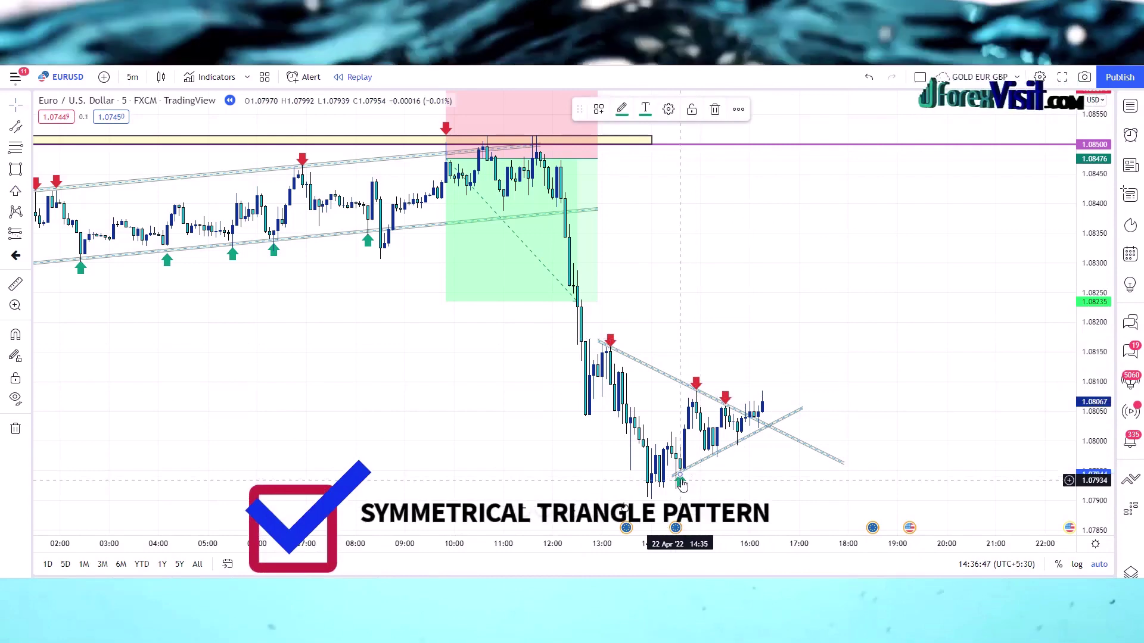
{"action": "left_click_drag", "start_coordinate": [682, 482], "coordinate": [681, 479]}
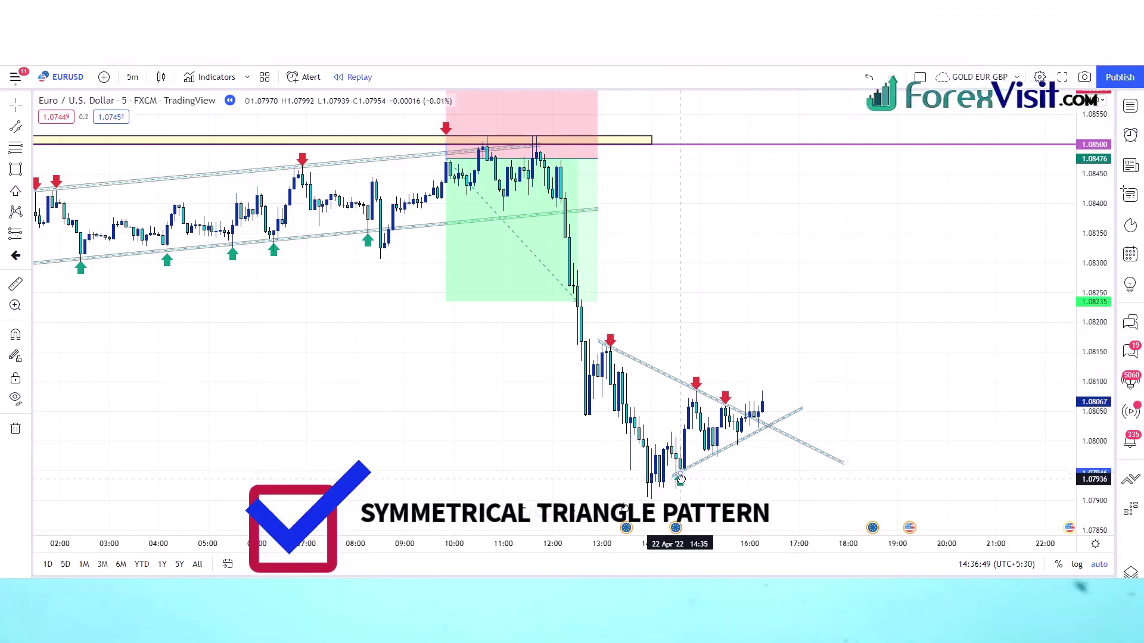
{"action": "left_click_drag", "start_coordinate": [745, 445], "coordinate": [741, 445]}
{"action": "left_click", "coordinate": [754, 447]}
Select a screen capture region around the triangle and trace the price swings inside it with arrows
{"action": "key", "text": "Print"}
{"action": "mouse_move", "coordinate": [546, 299]}
{"action": "left_mouse_down"}
{"action": "mouse_move", "coordinate": [902, 490]}
{"action": "mouse_move", "coordinate": [944, 530]}
{"action": "left_mouse_up"}
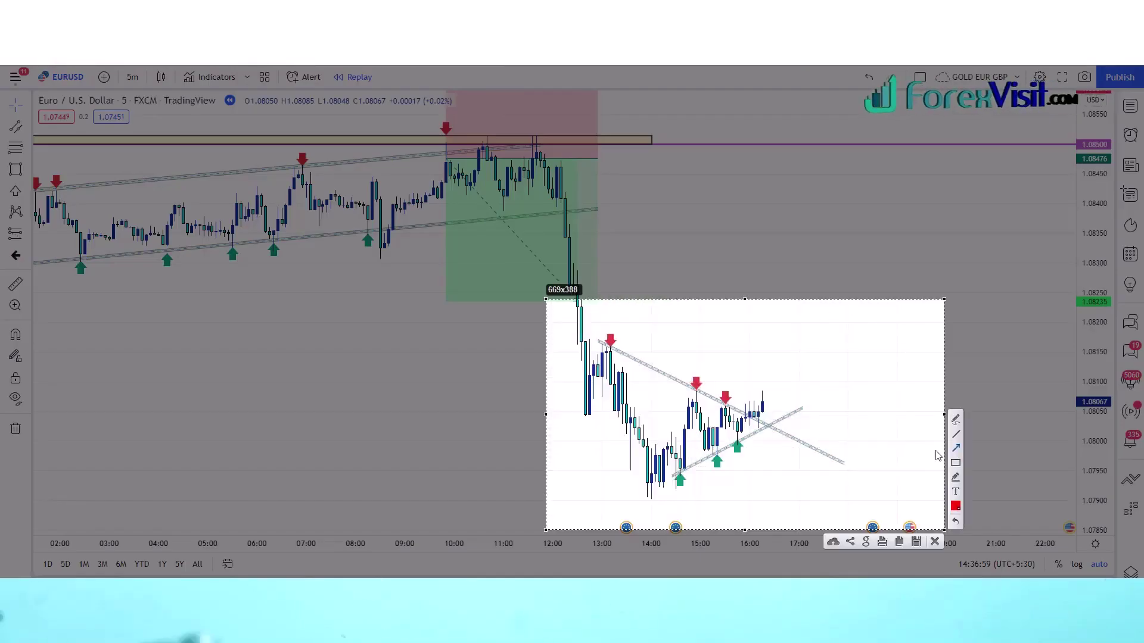
{"action": "left_click", "coordinate": [955, 450]}
{"action": "mouse_move", "coordinate": [611, 349]}
{"action": "left_mouse_down"}
{"action": "mouse_move", "coordinate": [643, 433]}
{"action": "mouse_move", "coordinate": [687, 428]}
{"action": "mouse_move", "coordinate": [710, 450]}
{"action": "mouse_move", "coordinate": [739, 440]}
{"action": "mouse_move", "coordinate": [792, 347]}
{"action": "left_mouse_up"}
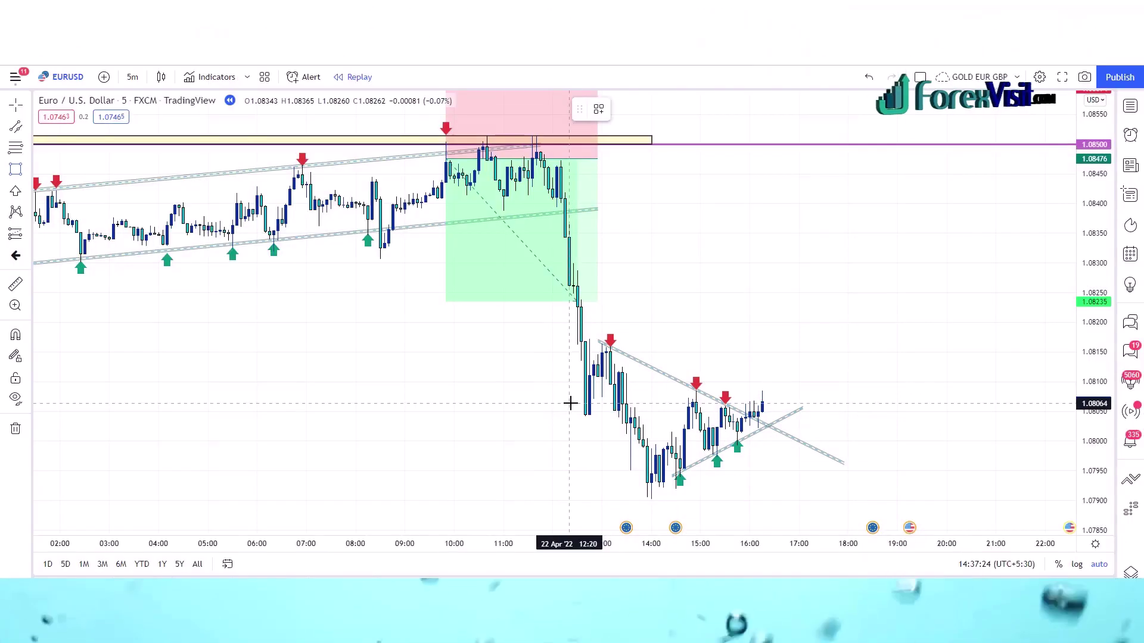
Draw a zone rectangle across the triangle from 12:20 to 17:45, between about 1.08049 and 1.08070
{"action": "left_click_drag", "start_coordinate": [570, 401], "coordinate": [774, 416]}
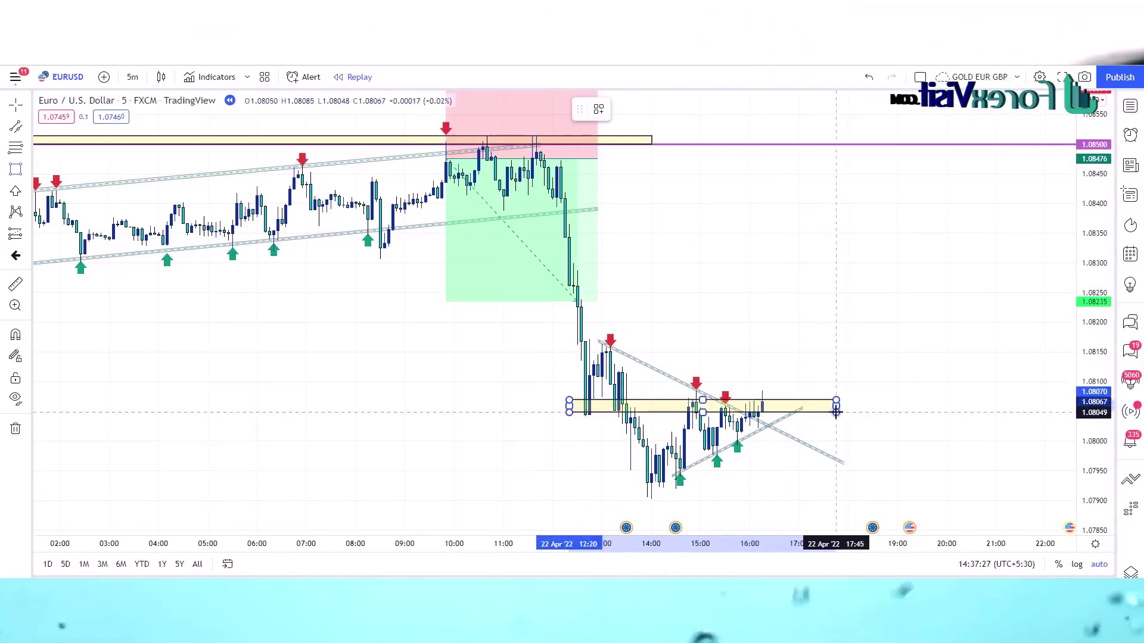
{"action": "left_click", "coordinate": [871, 409]}
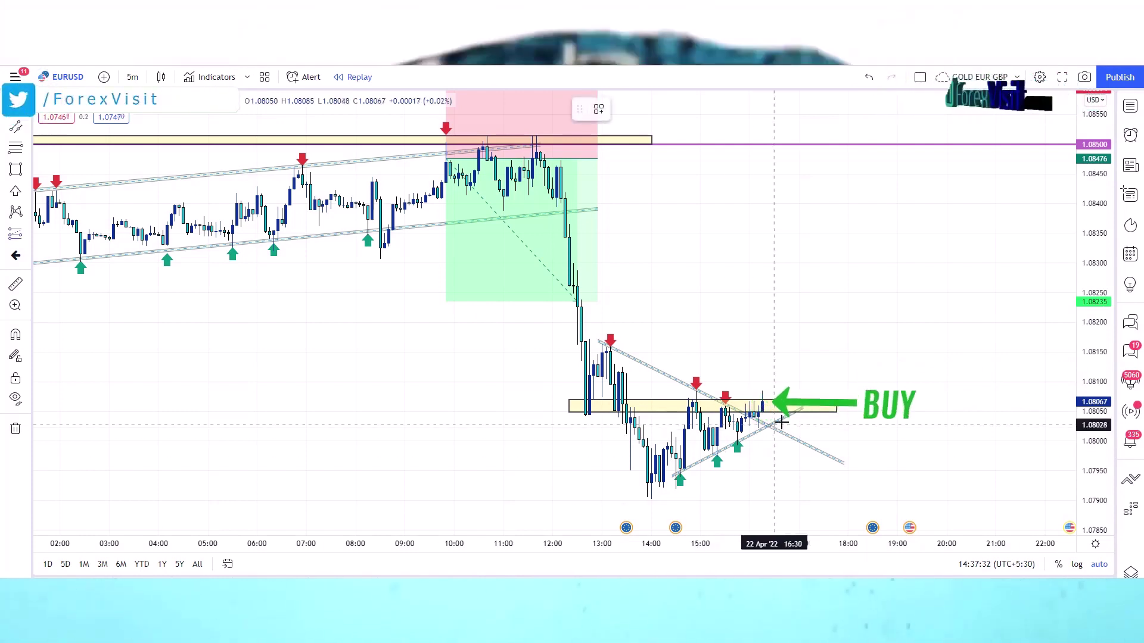
Place a long position at 1.08066 with stop 1.07992 and target 1.08219, and shorten its box to about 17:05
{"action": "left_click", "coordinate": [762, 402]}
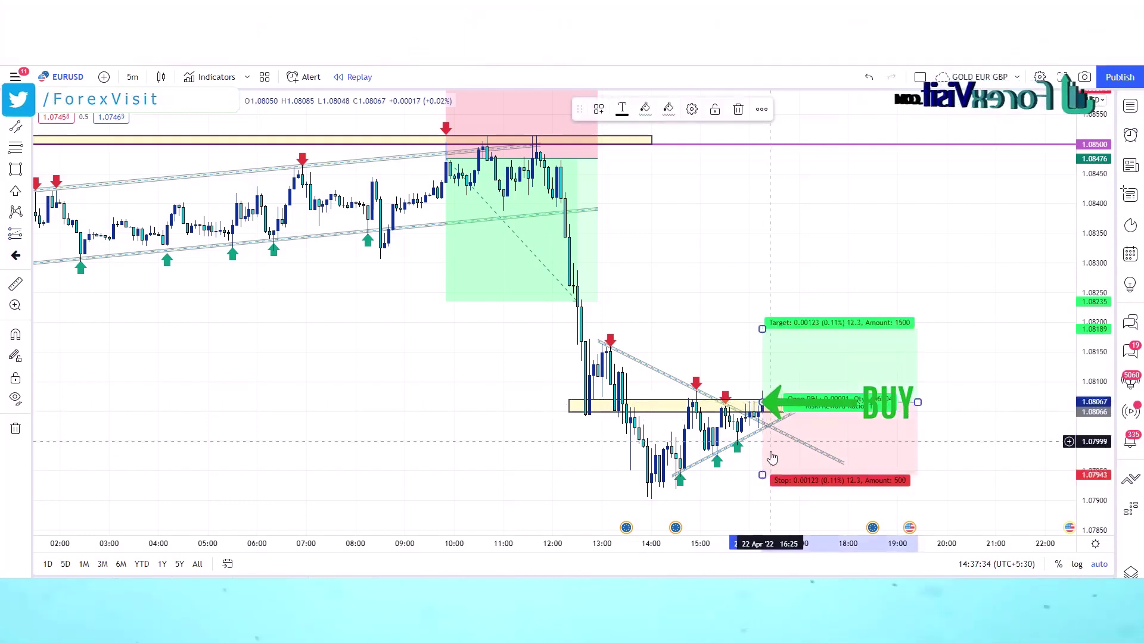
{"action": "left_click_drag", "start_coordinate": [763, 476], "coordinate": [763, 446]}
{"action": "left_click_drag", "start_coordinate": [763, 328], "coordinate": [765, 322]}
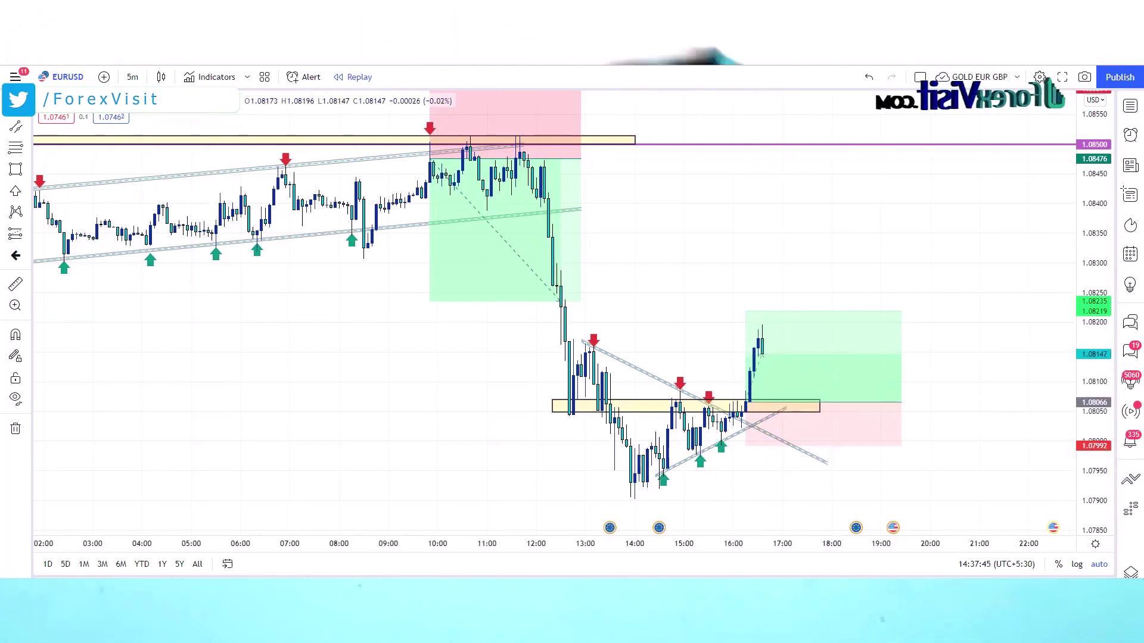
{"action": "left_click", "coordinate": [758, 403]}
{"action": "left_click_drag", "start_coordinate": [892, 403], "coordinate": [782, 402]}
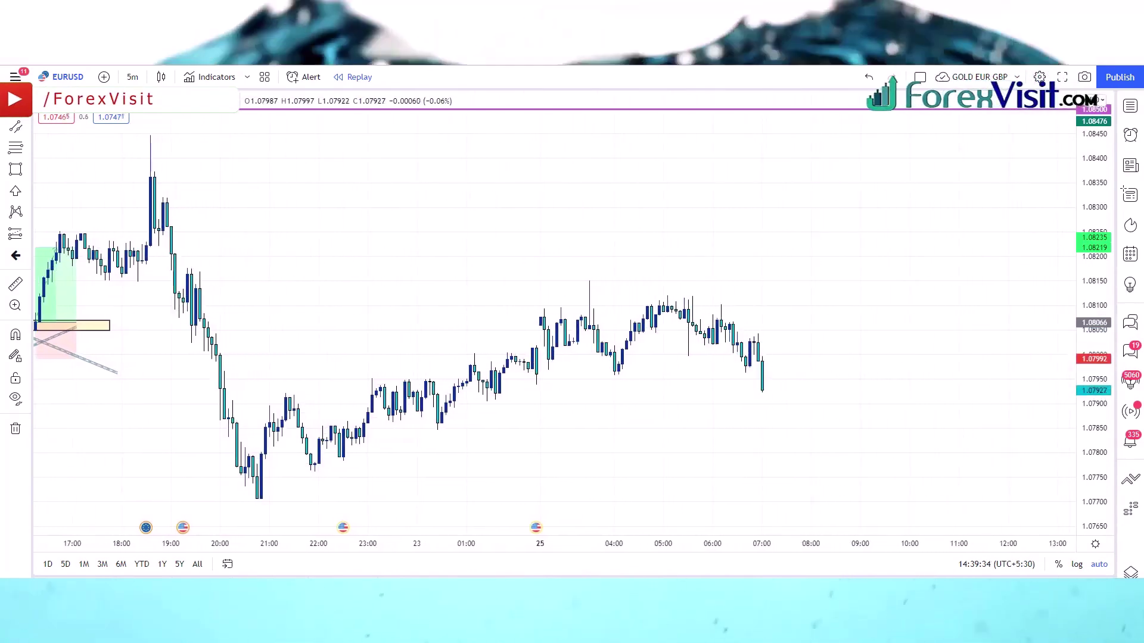
Draw a rising trend line along the highs of the newer price swing, from about 20:50 to 06:20
{"action": "left_click_drag", "start_coordinate": [531, 258], "coordinate": [647, 222]}
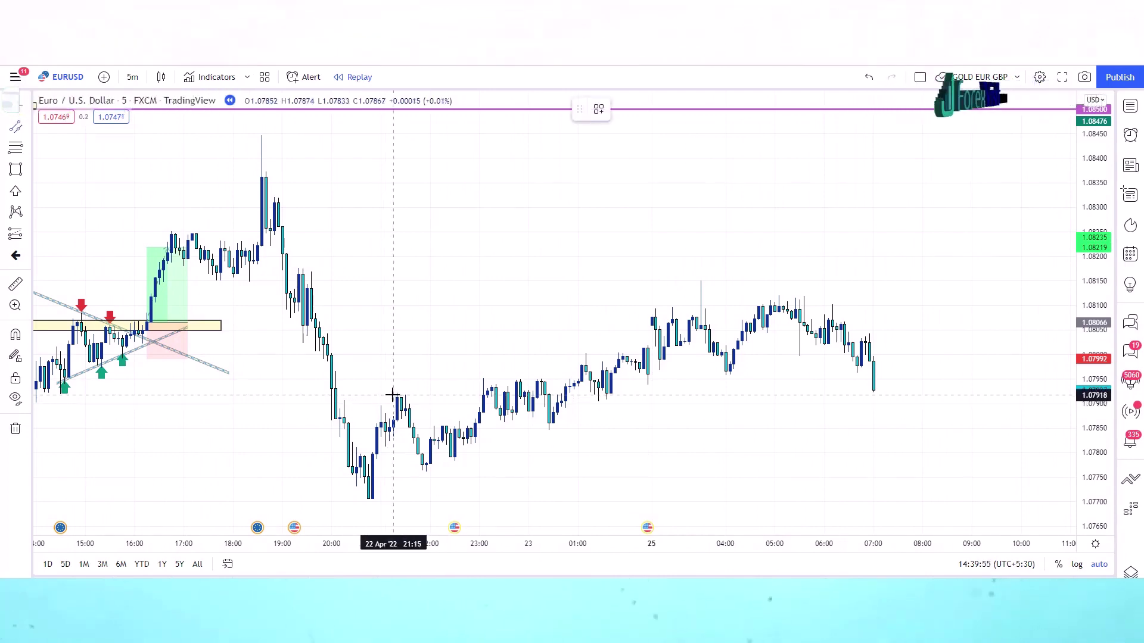
{"action": "left_click_drag", "start_coordinate": [393, 393], "coordinate": [373, 398]}
{"action": "left_click", "coordinate": [814, 292]}
{"action": "left_click_drag", "start_coordinate": [832, 282], "coordinate": [840, 278]}
{"action": "left_click", "coordinate": [878, 466]}
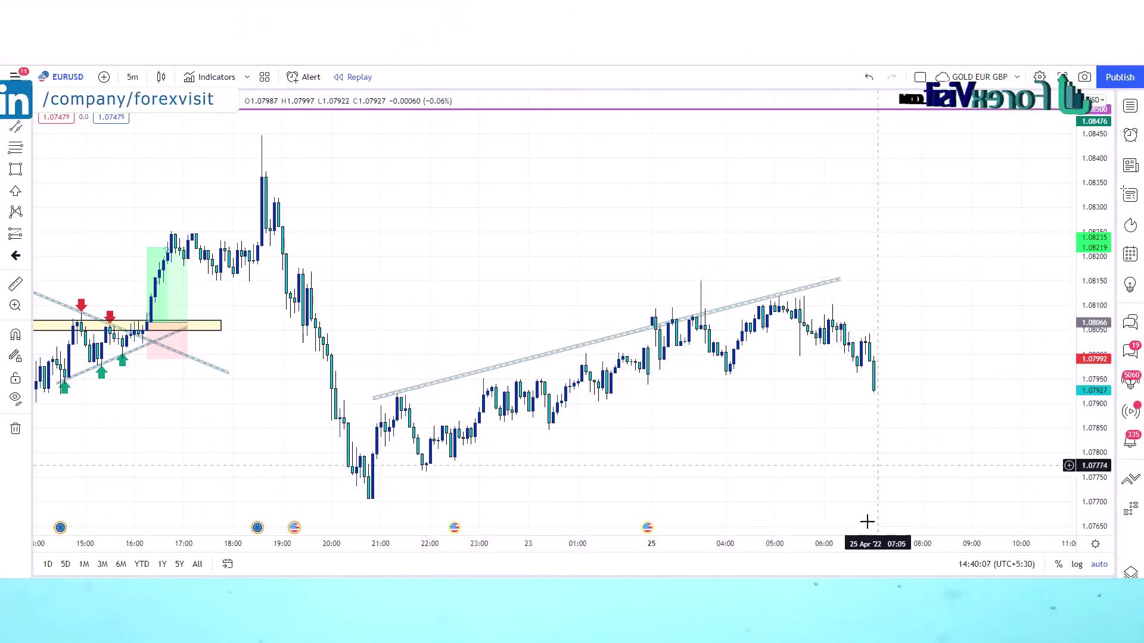
Draw a rising trend line under the lows of the same swing, from about 20:10 to 07:50
{"action": "left_click", "coordinate": [417, 472]}
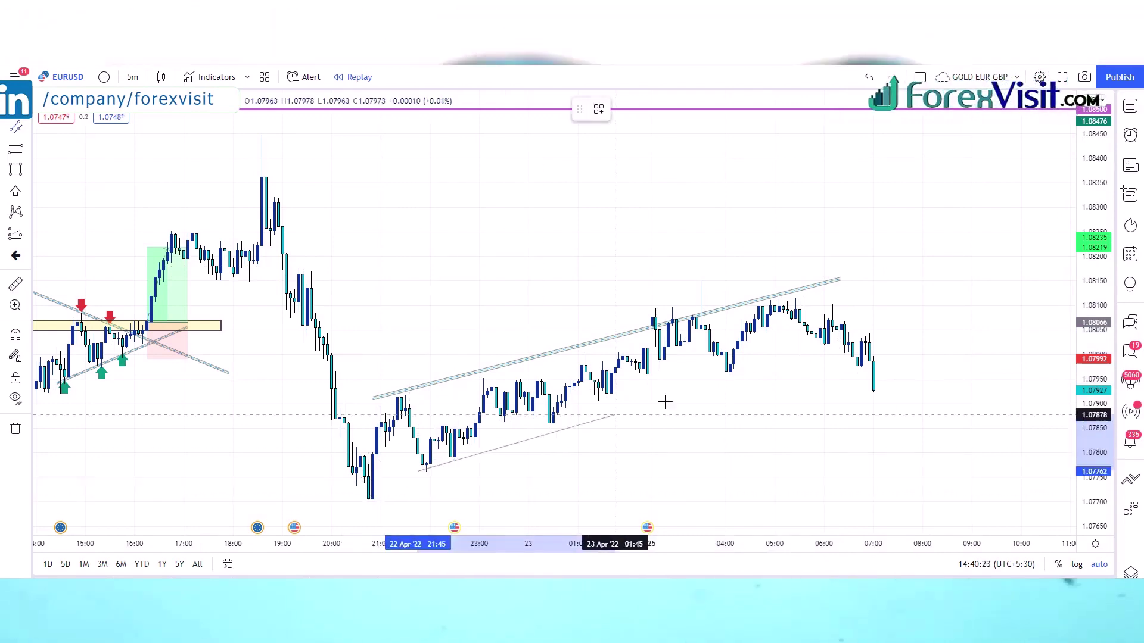
{"action": "left_click_drag", "start_coordinate": [417, 471], "coordinate": [340, 495]}
{"action": "left_click_drag", "start_coordinate": [911, 315], "coordinate": [915, 314]}
{"action": "key", "text": "Escape"}
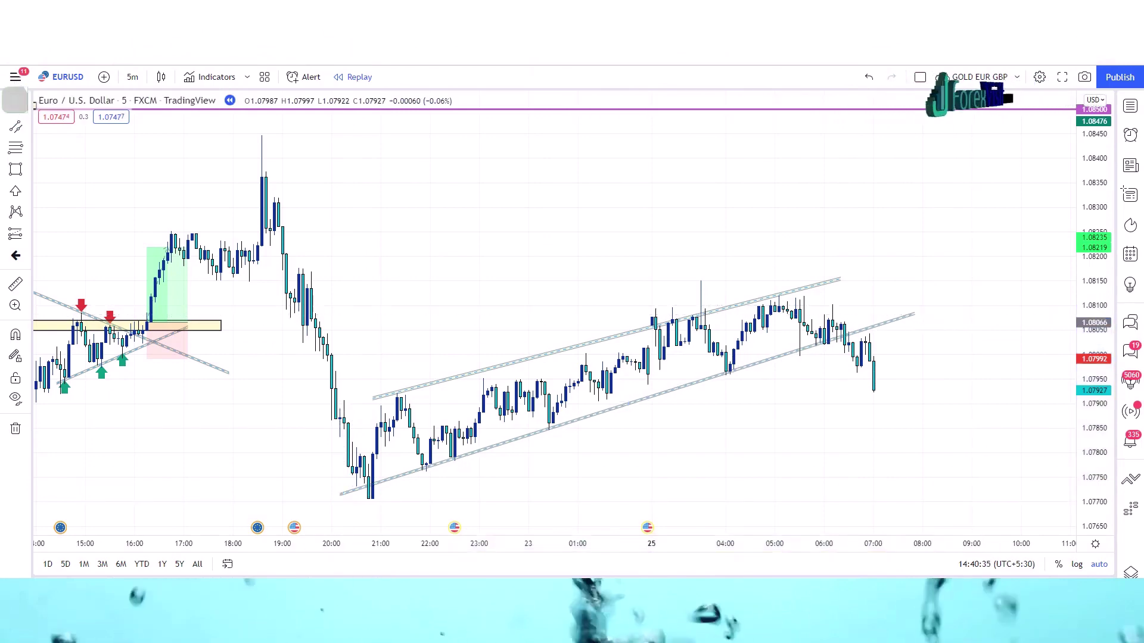
Mark the price touches along the wedge's upper line with red down arrows, from about 21:20 to 05:05
{"action": "left_click", "coordinate": [397, 386]}
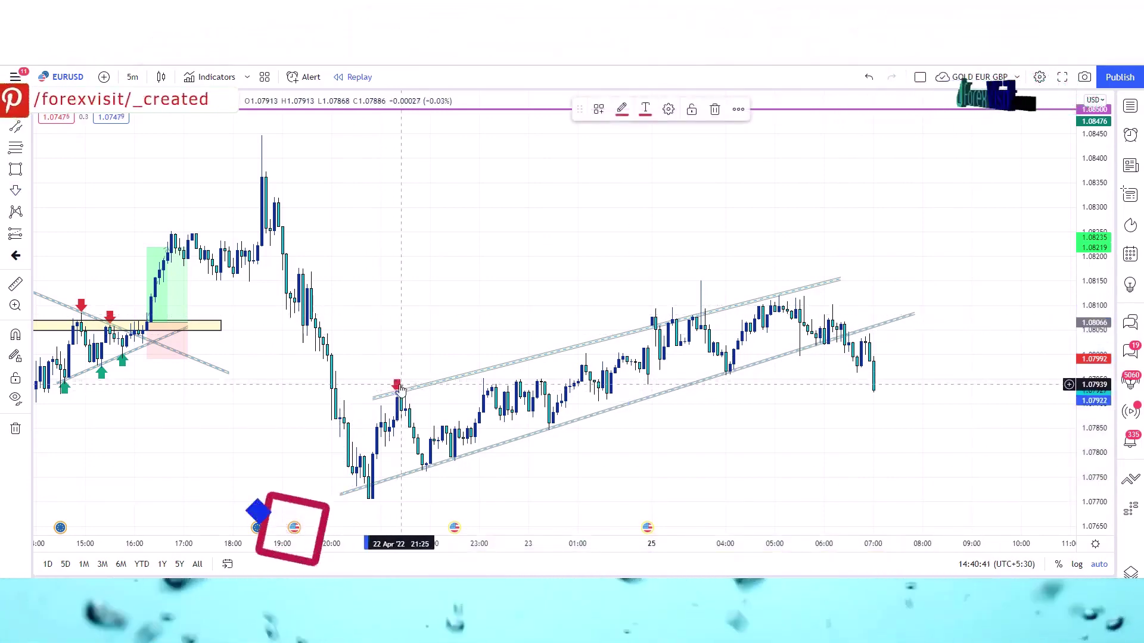
{"action": "left_click", "coordinate": [658, 314]}
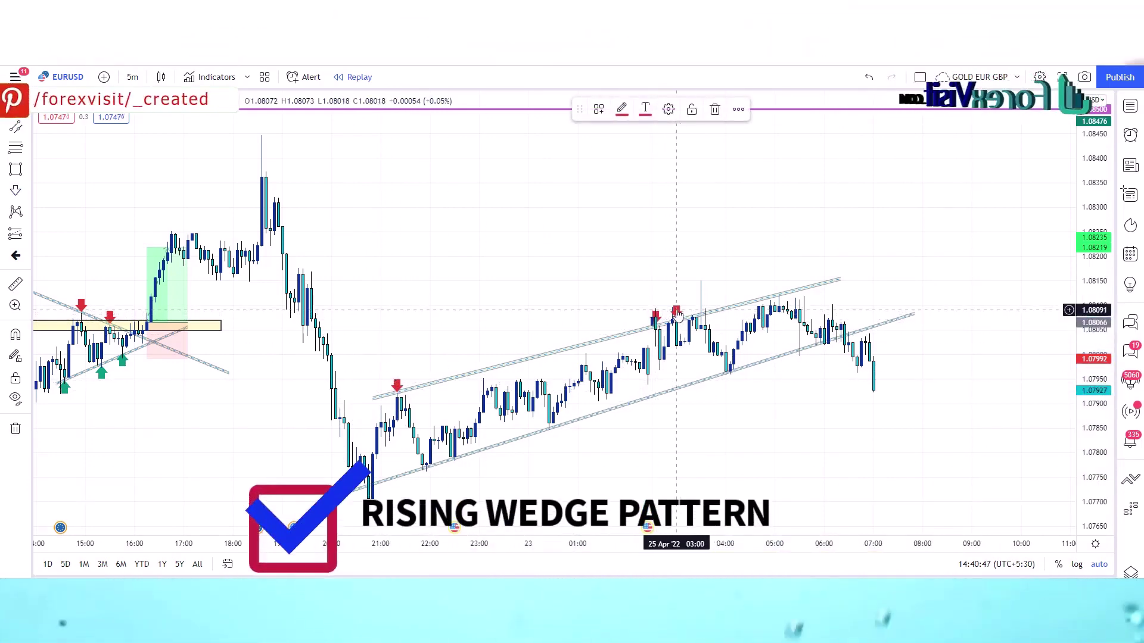
{"action": "left_click", "coordinate": [483, 364]}
{"action": "left_click", "coordinate": [583, 338]}
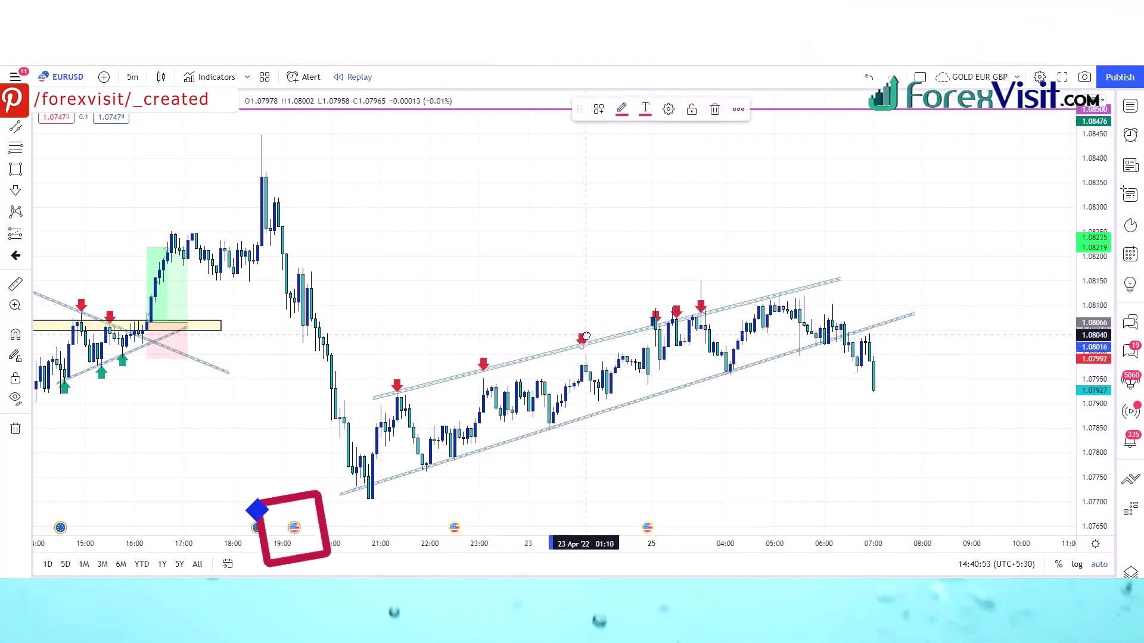
{"action": "left_click", "coordinate": [779, 288]}
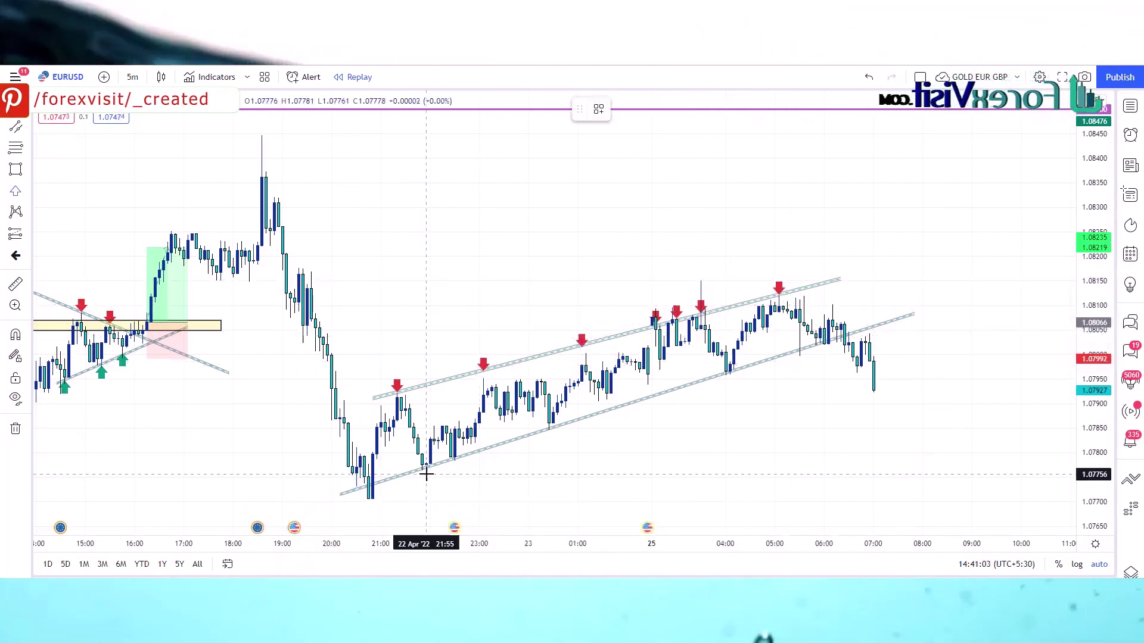
Mark the price touches along the wedge's lower line with green up arrows, from 21:55 to about 05:30
{"action": "left_click", "coordinate": [425, 475]}
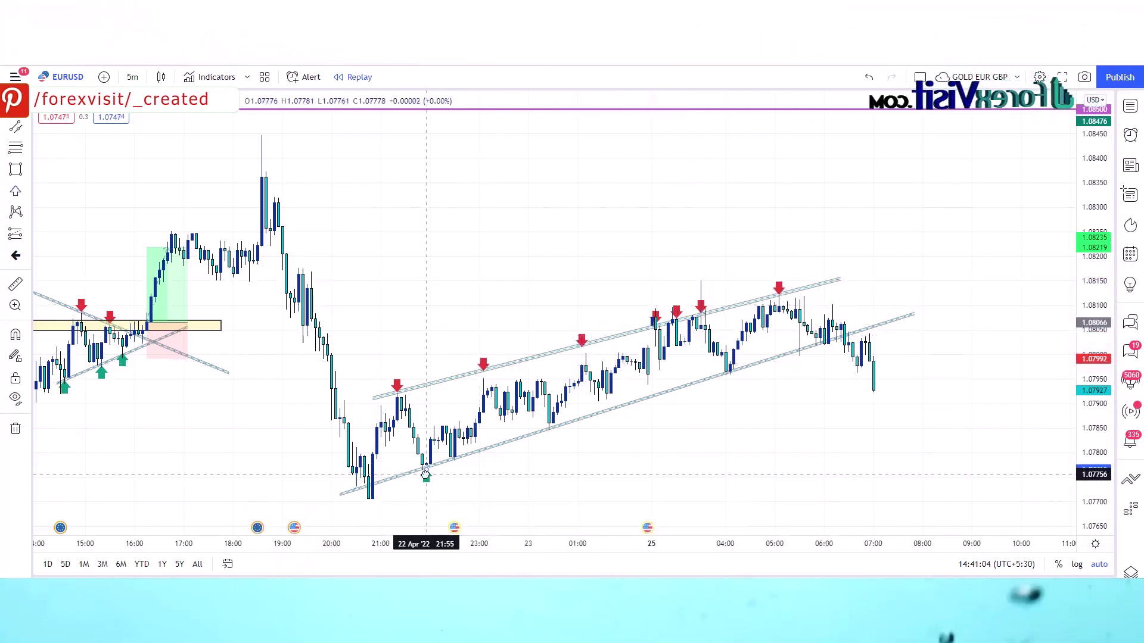
{"action": "left_click_drag", "start_coordinate": [802, 364], "coordinate": [807, 361]}
{"action": "left_click", "coordinate": [824, 363]}
Select a screen capture region around the wedge and trace its swings and downward break with red arrows
{"action": "key", "text": "Print"}
{"action": "left_click_drag", "start_coordinate": [337, 218], "coordinate": [1034, 540]}
{"action": "mouse_move", "coordinate": [368, 498]}
{"action": "left_mouse_down"}
{"action": "mouse_move", "coordinate": [398, 413]}
{"action": "mouse_move", "coordinate": [430, 475]}
{"action": "left_mouse_up"}
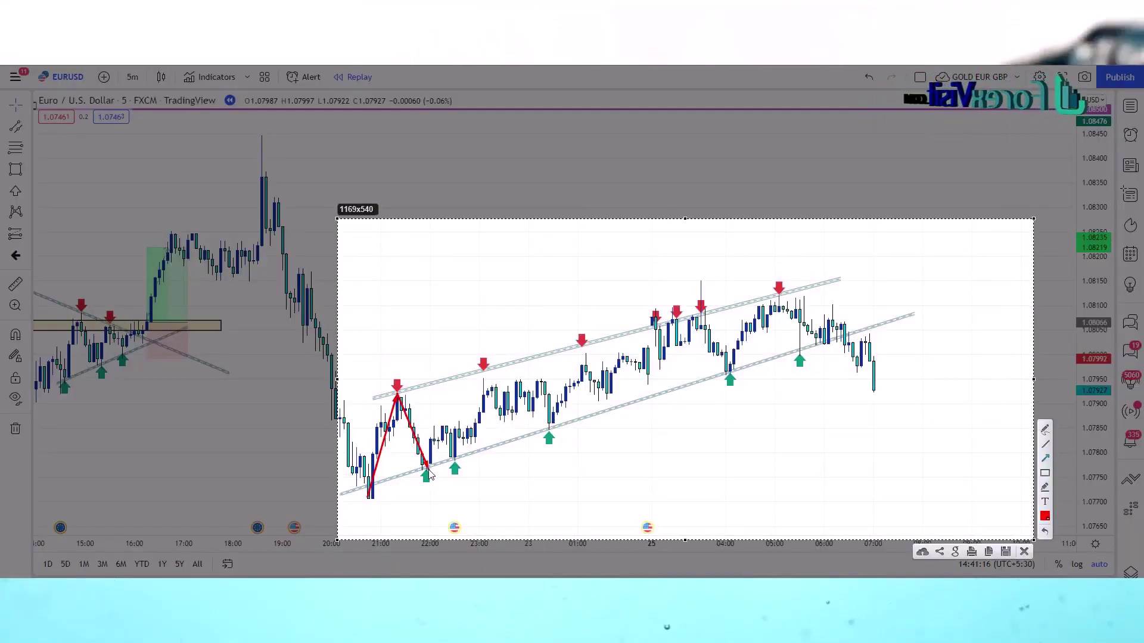
{"action": "left_click_drag", "start_coordinate": [781, 296], "coordinate": [881, 409]}
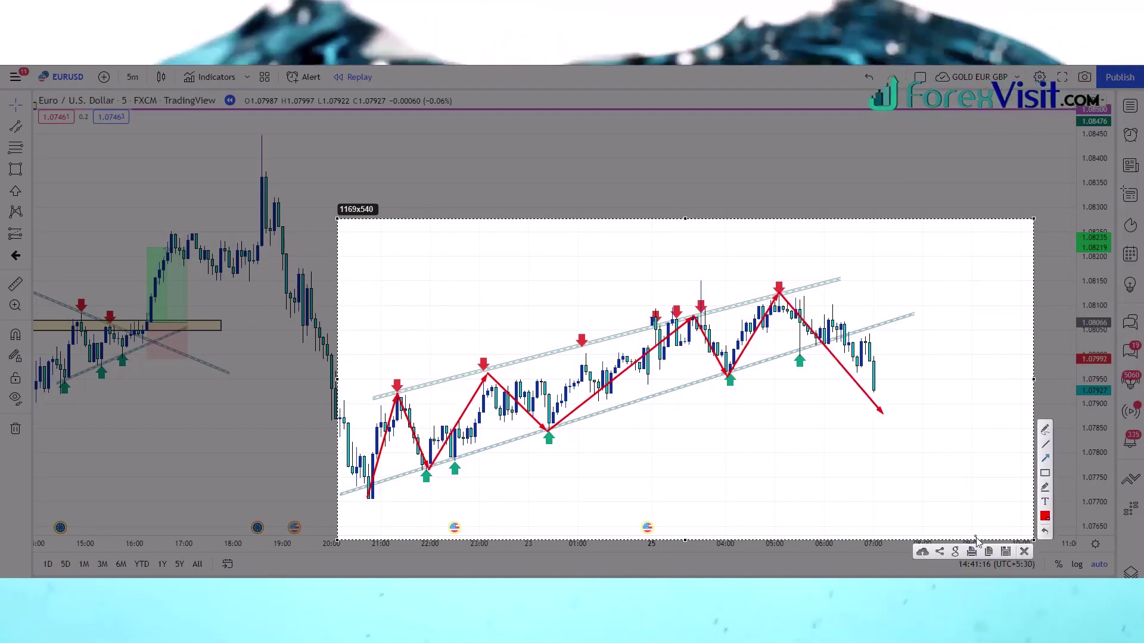